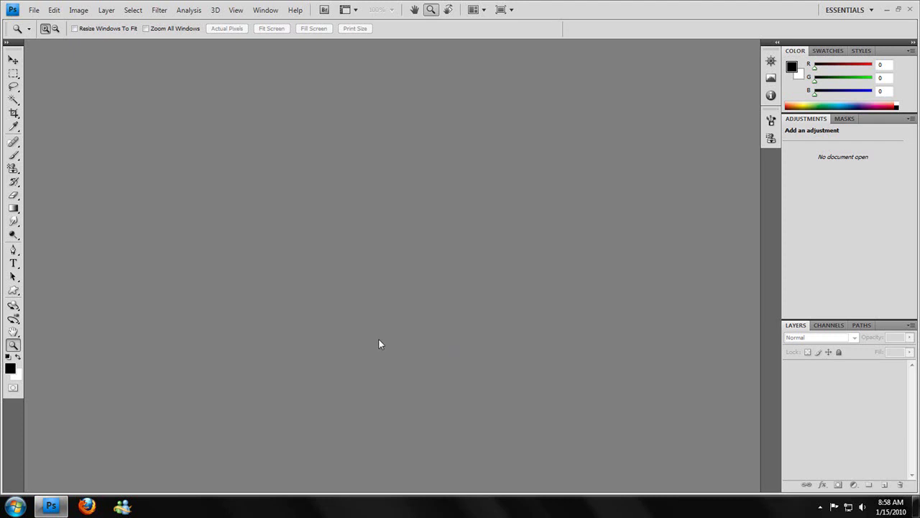
Step: Create a new transparent document from the 320 px × 480 px preset at 72 pixels/inch
{"action": "left_click", "coordinate": [33, 10]}
{"action": "left_click", "coordinate": [32, 22]}
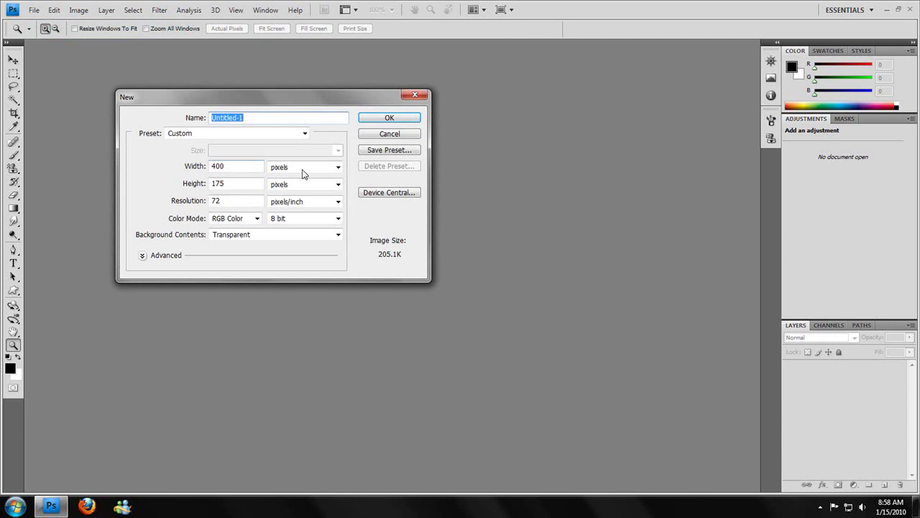
{"action": "left_click", "coordinate": [247, 134]}
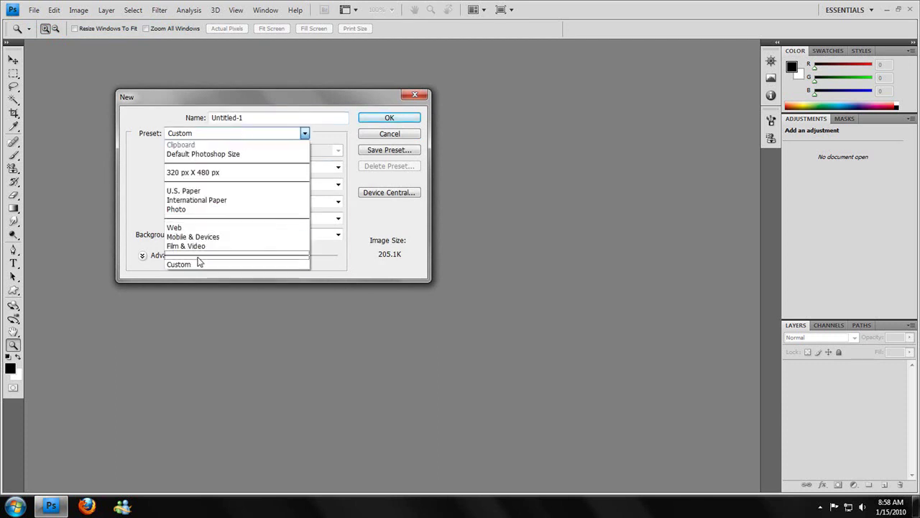
{"action": "left_click", "coordinate": [215, 174]}
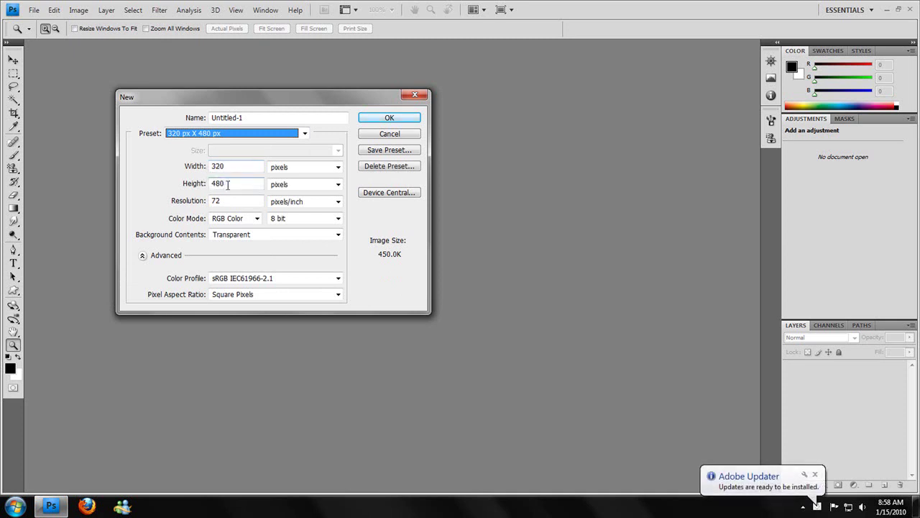
{"action": "left_click", "coordinate": [381, 122]}
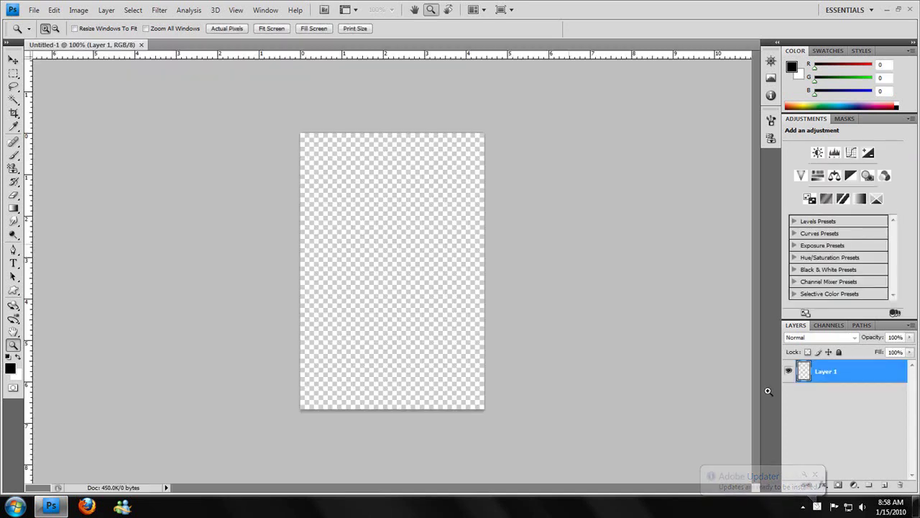
Step: Dismiss the updater notice and fill Layer 1 with black using the Paint Bucket Tool
{"action": "left_click", "coordinate": [817, 474]}
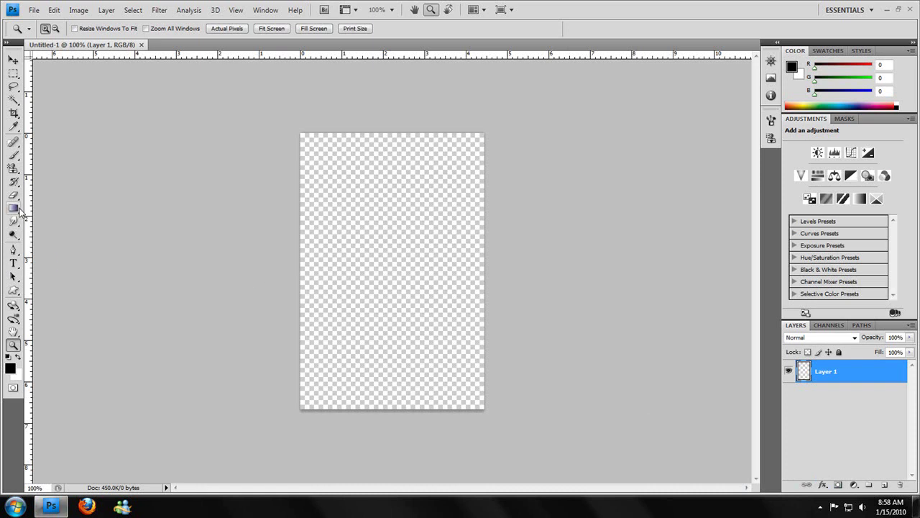
{"action": "left_click_drag", "start_coordinate": [14, 209], "coordinate": [54, 217]}
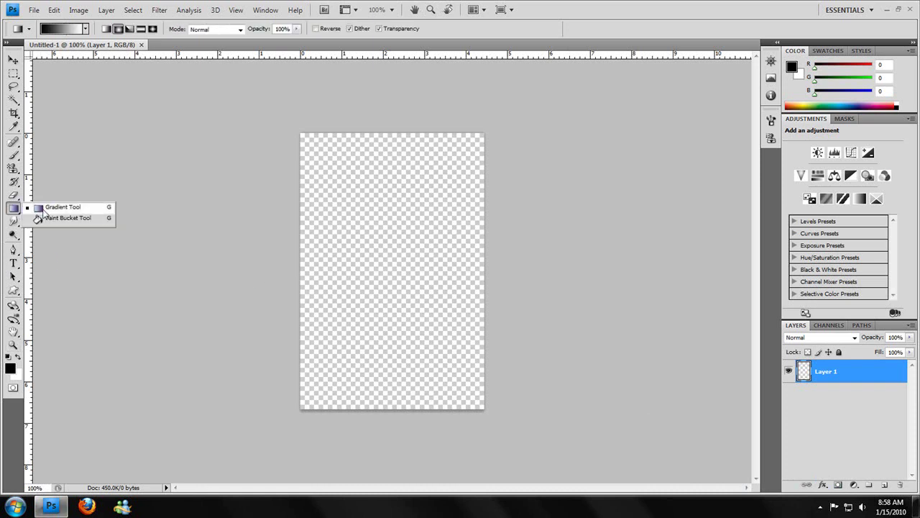
{"action": "left_click", "coordinate": [361, 323]}
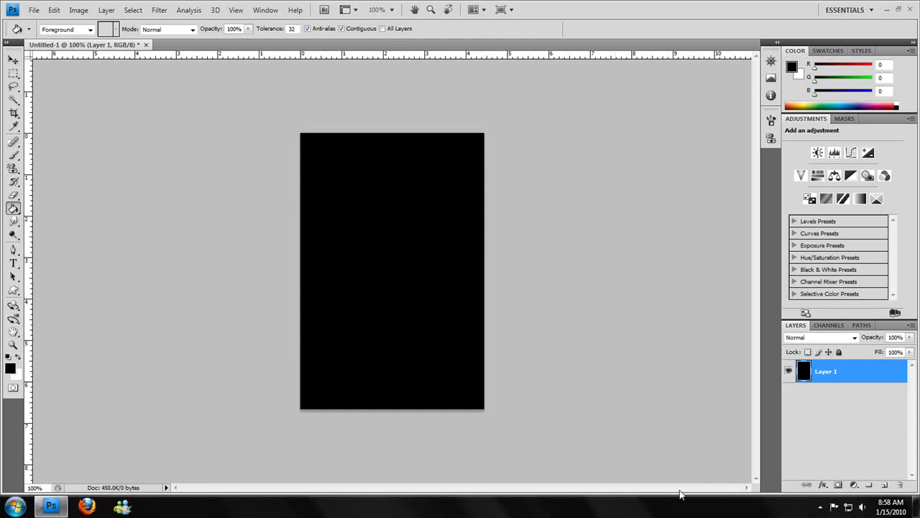
{"action": "left_click", "coordinate": [821, 507]}
{"action": "left_click", "coordinate": [622, 419]}
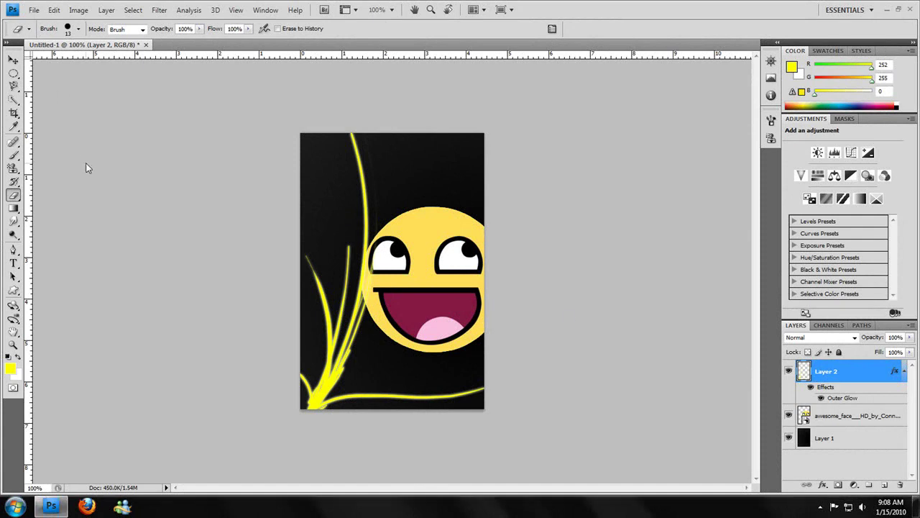
Step: Start Save As for the wallpaper and open the Pictures library folder
{"action": "left_click", "coordinate": [35, 11]}
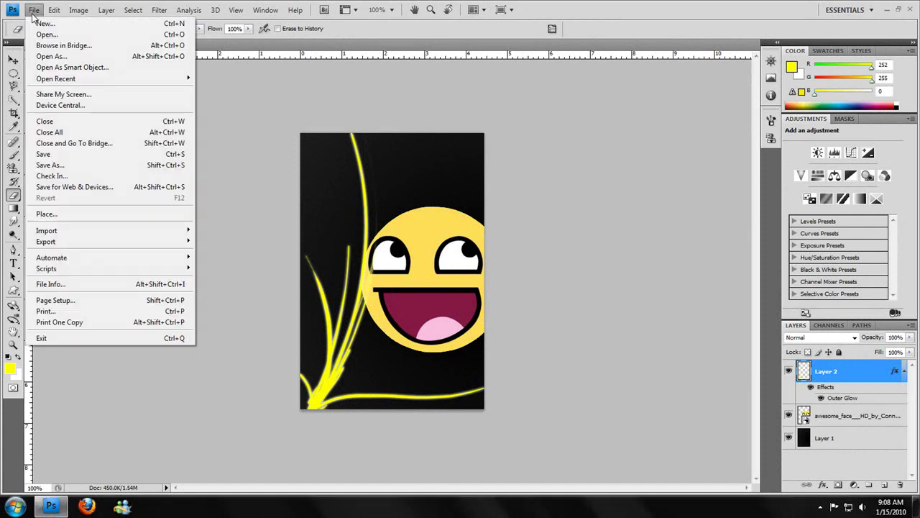
{"action": "left_click", "coordinate": [56, 170]}
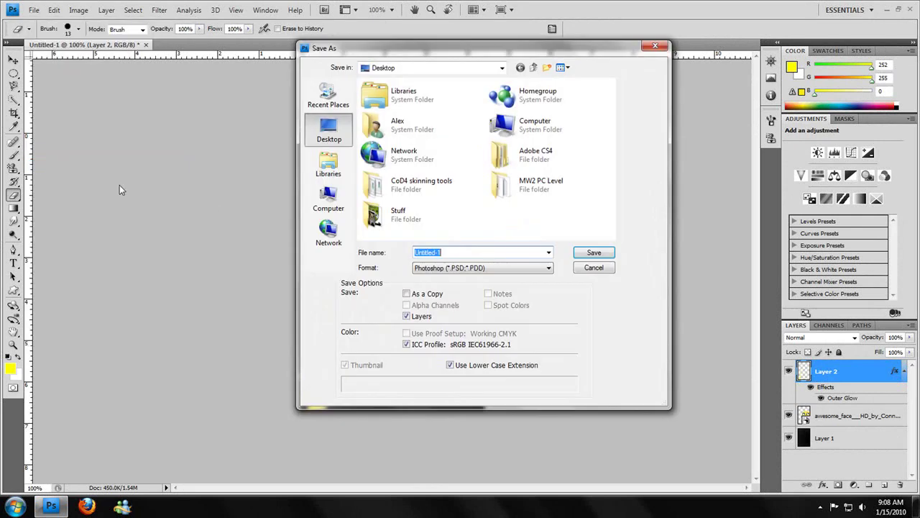
{"action": "left_click", "coordinate": [329, 173]}
{"action": "double_click", "coordinate": [377, 126]}
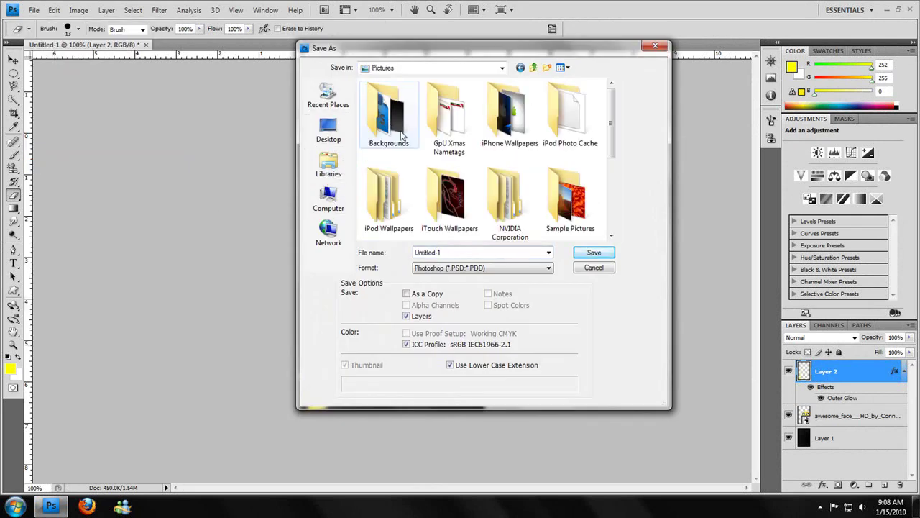
Step: Locate the iTouch Wallpapers folder and select the default file name for replacement
{"action": "scroll", "coordinate": [614, 172], "scroll_direction": "down", "scroll_amount": 1}
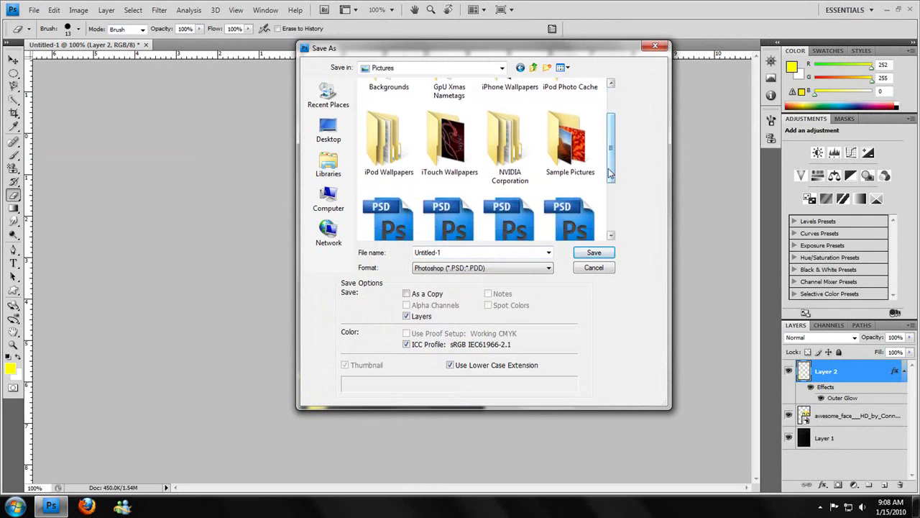
{"action": "left_click_drag", "start_coordinate": [609, 171], "coordinate": [612, 141]}
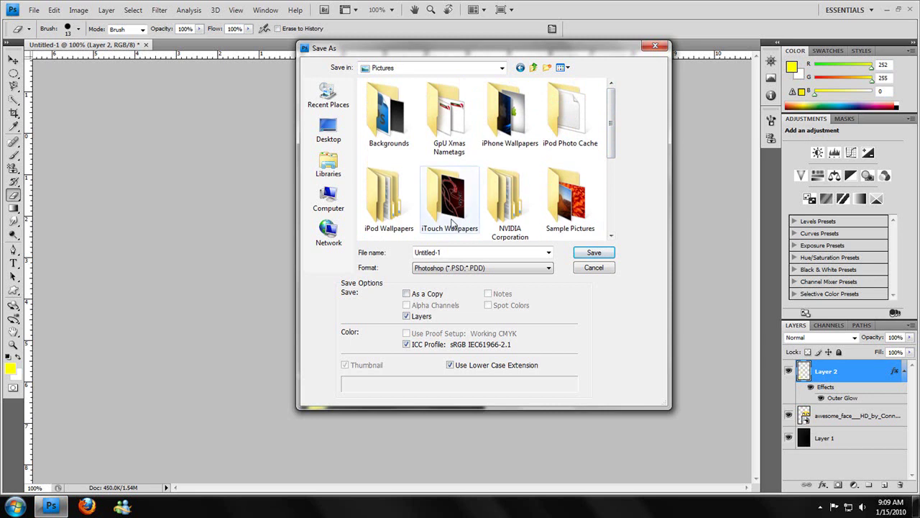
{"action": "mouse_move", "coordinate": [450, 144]}
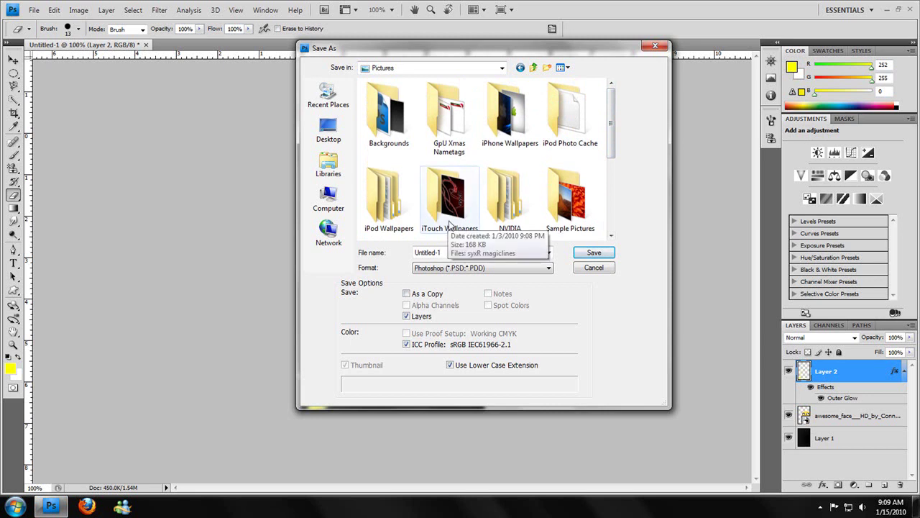
{"action": "double_click", "coordinate": [503, 139]}
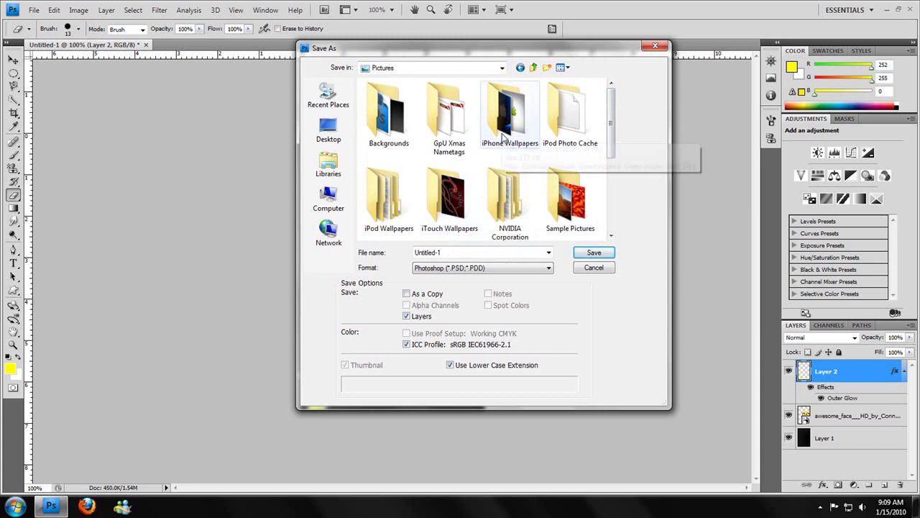
{"action": "left_click", "coordinate": [520, 68]}
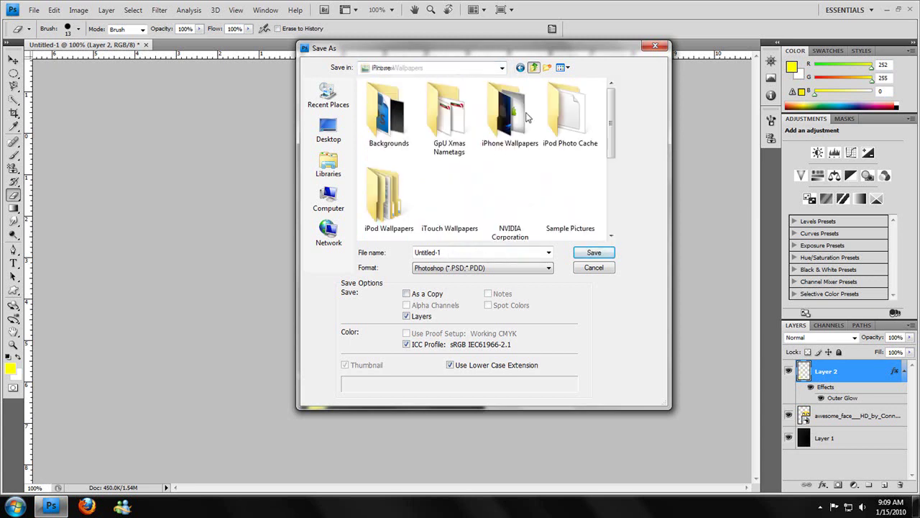
{"action": "double_click", "coordinate": [450, 217]}
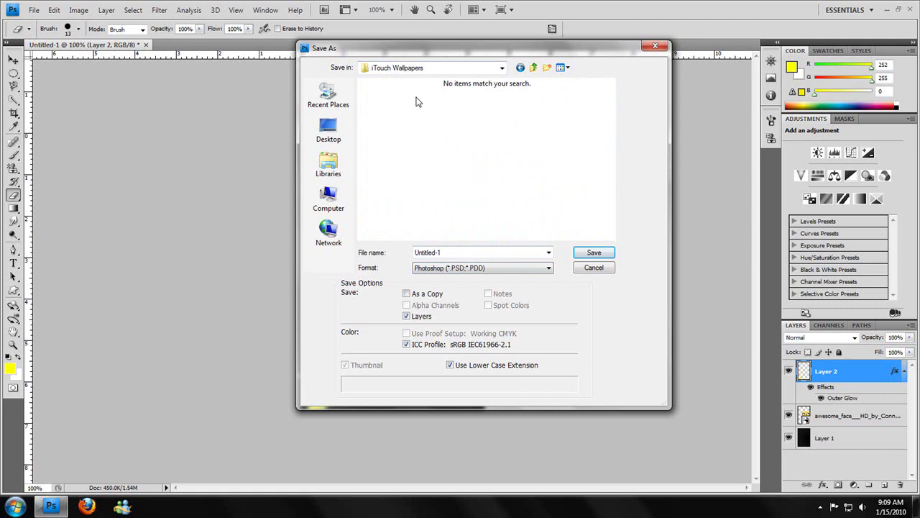
{"action": "double_click", "coordinate": [443, 253]}
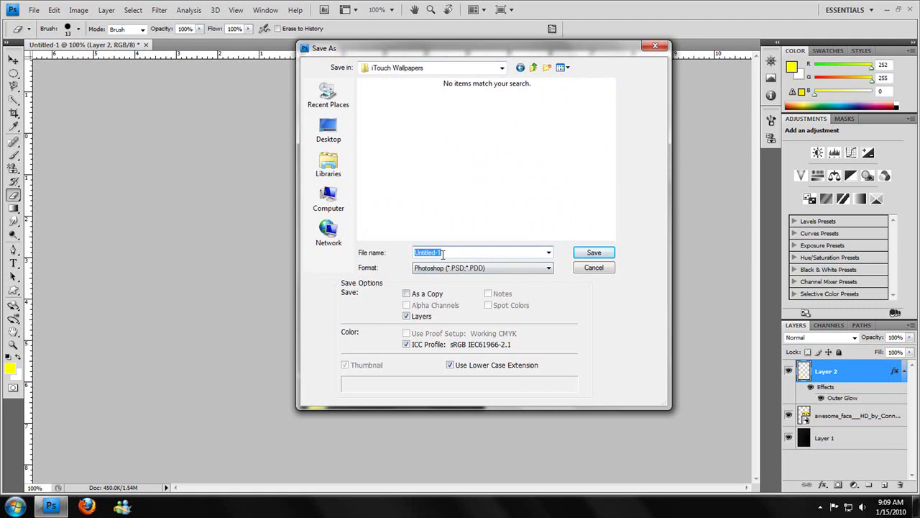
Step: Save the wallpaper as Awesome.png in PNG format, then quit Photoshop without saving changes
{"action": "type", "text": "Awesome"}
{"action": "left_click", "coordinate": [467, 265]}
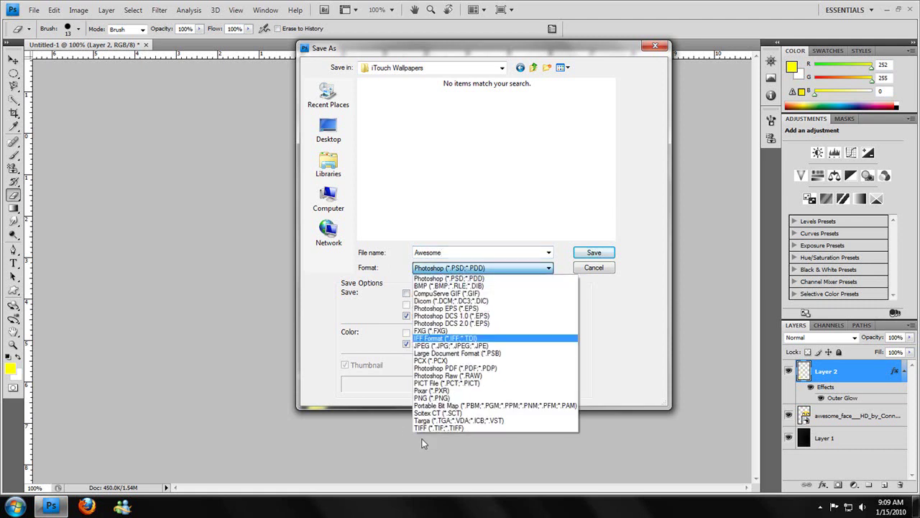
{"action": "left_click", "coordinate": [429, 398]}
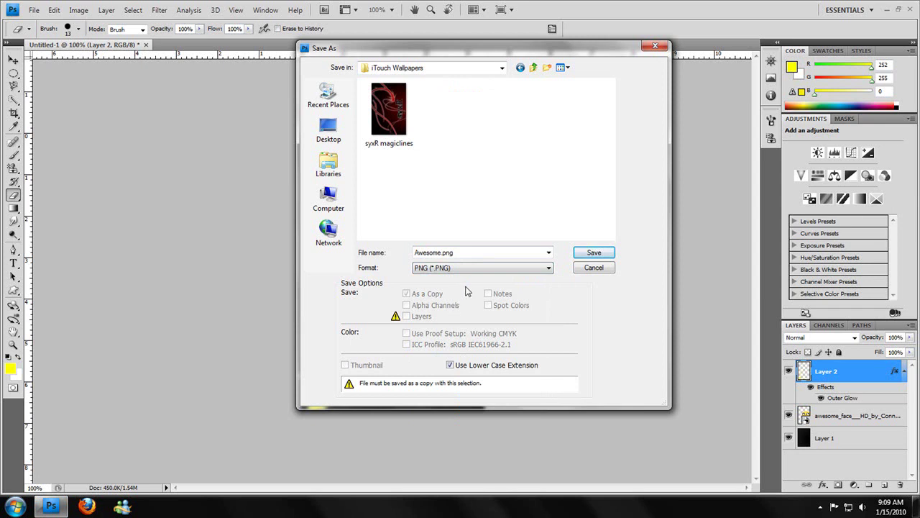
{"action": "left_click", "coordinate": [583, 253]}
{"action": "left_click", "coordinate": [493, 246]}
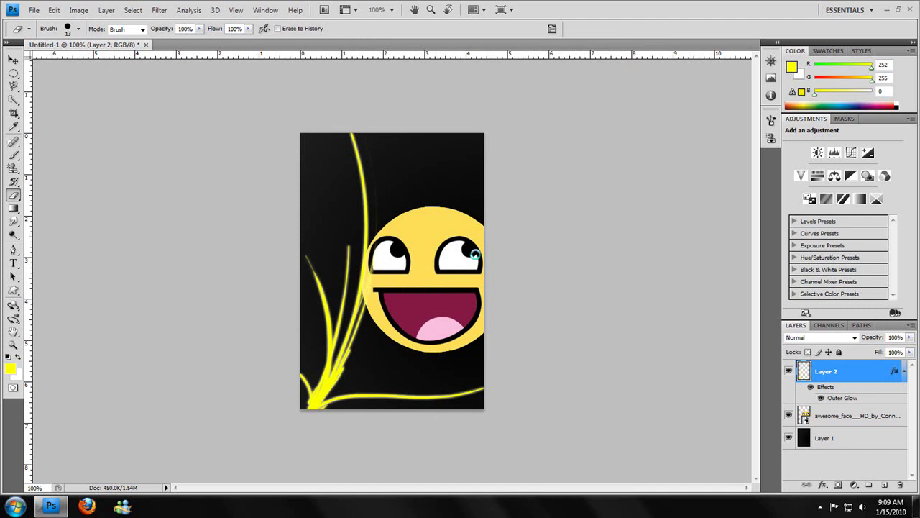
{"action": "left_click", "coordinate": [911, 10]}
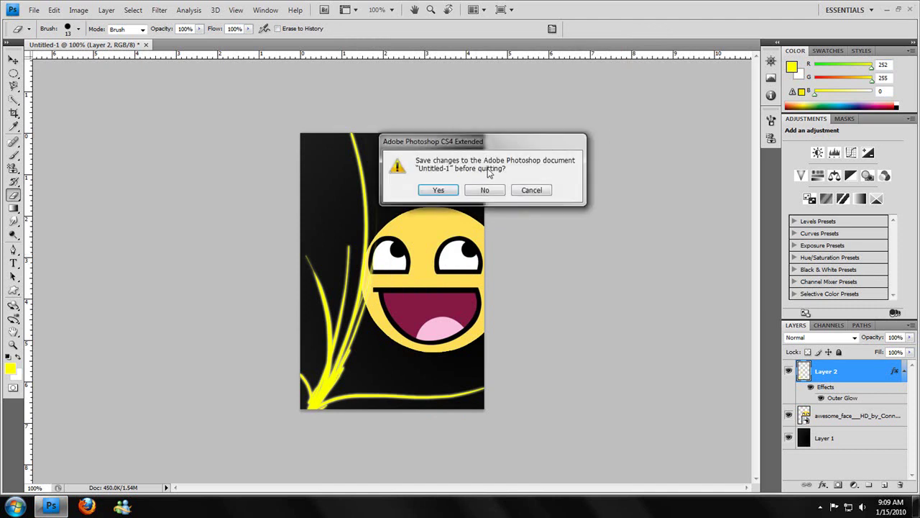
{"action": "left_click", "coordinate": [487, 191]}
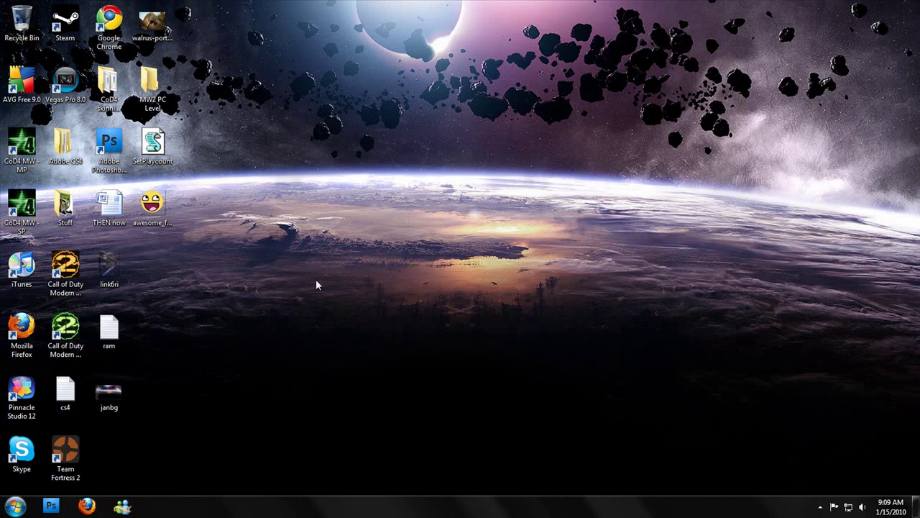
Step: Launch iTunes from the desktop and hide the artwork pane to reveal the iPod under Devices
{"action": "double_click", "coordinate": [22, 267]}
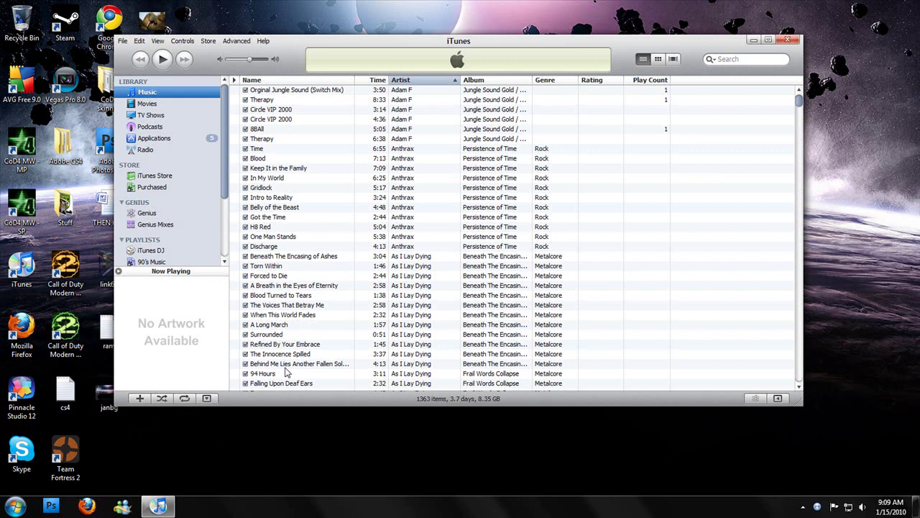
{"action": "left_click", "coordinate": [207, 399]}
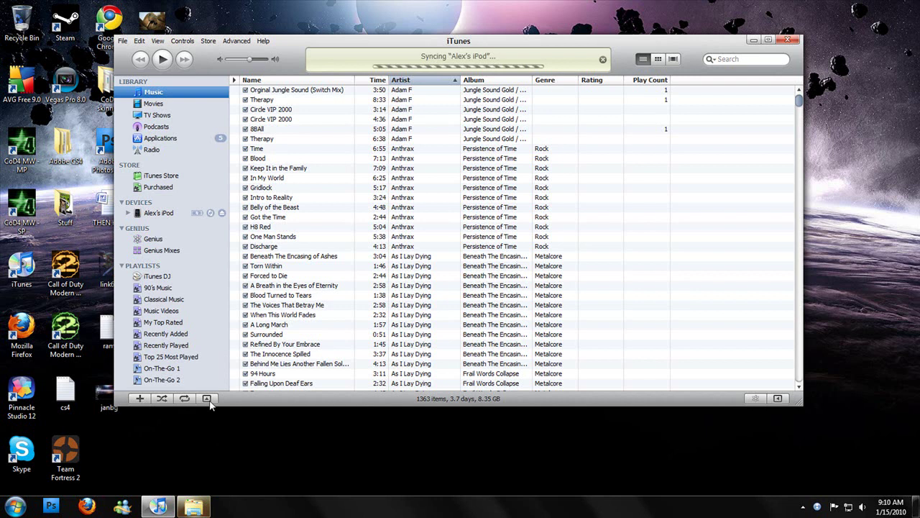
Step: Select the iPod, dismiss the AutoPlay prompt, and show its Photos sync settings
{"action": "left_click", "coordinate": [164, 217]}
{"action": "left_click", "coordinate": [194, 507]}
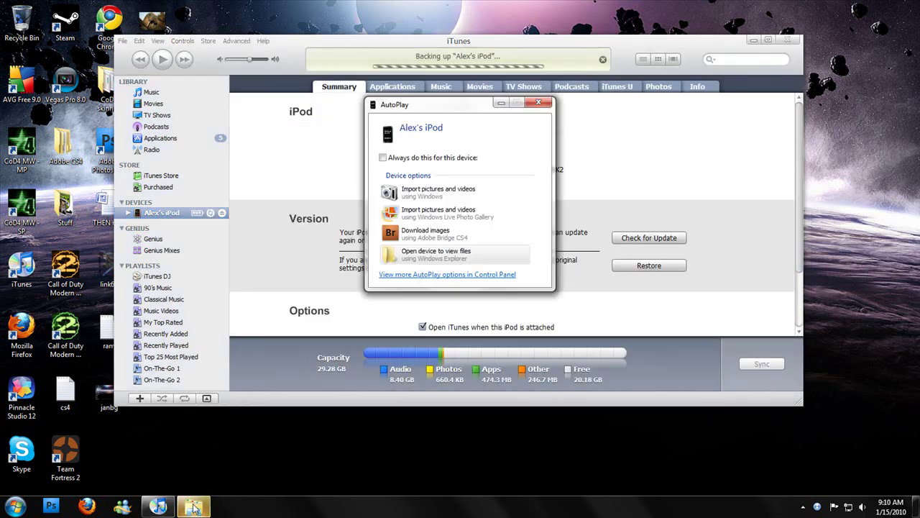
{"action": "left_click", "coordinate": [538, 103]}
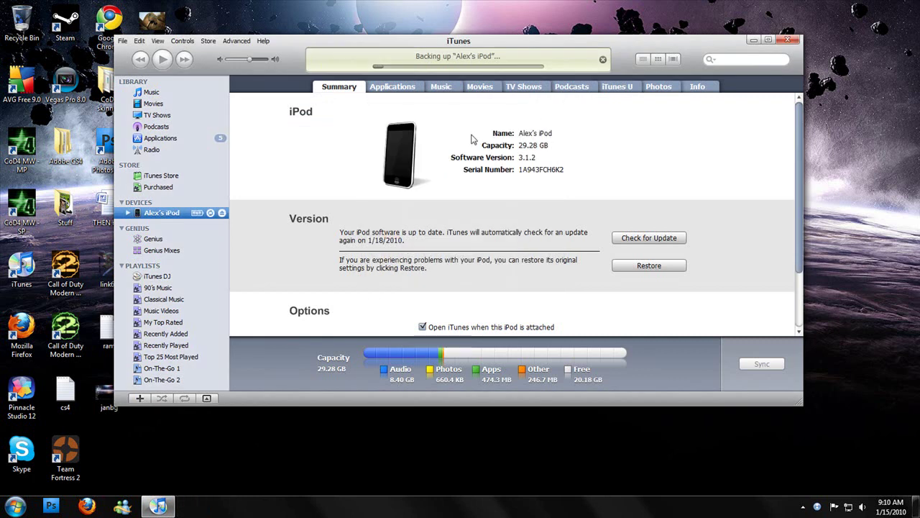
{"action": "left_click", "coordinate": [435, 92]}
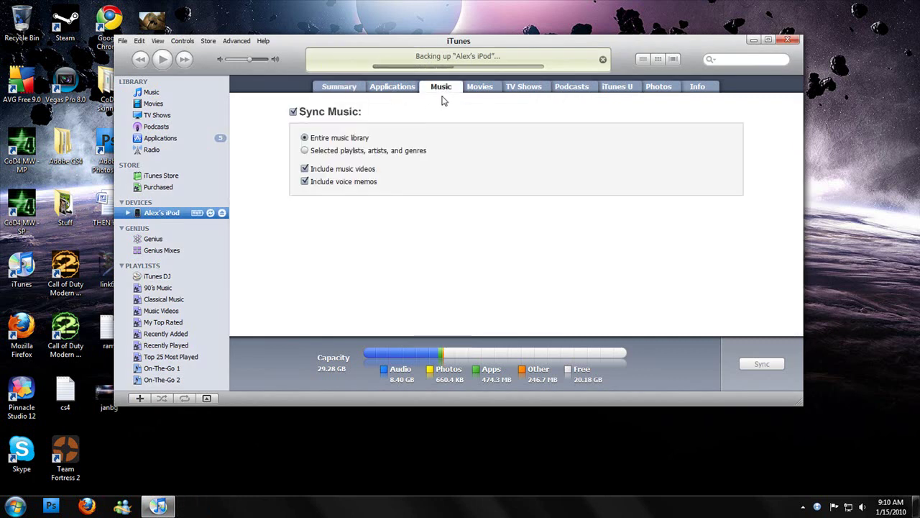
{"action": "left_click", "coordinate": [657, 89]}
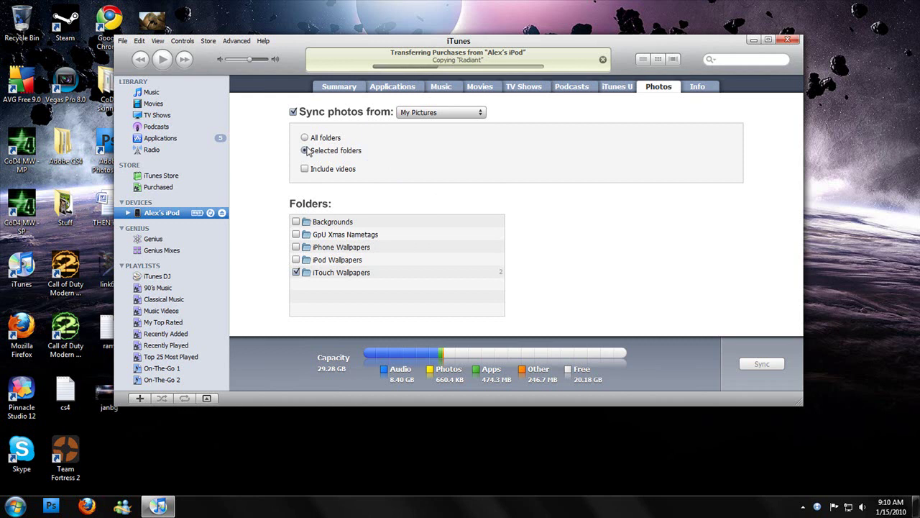
Step: Turn photo syncing off, answer the removal prompt, turn syncing back on, and untick iTouch Wallpapers
{"action": "left_click", "coordinate": [292, 111]}
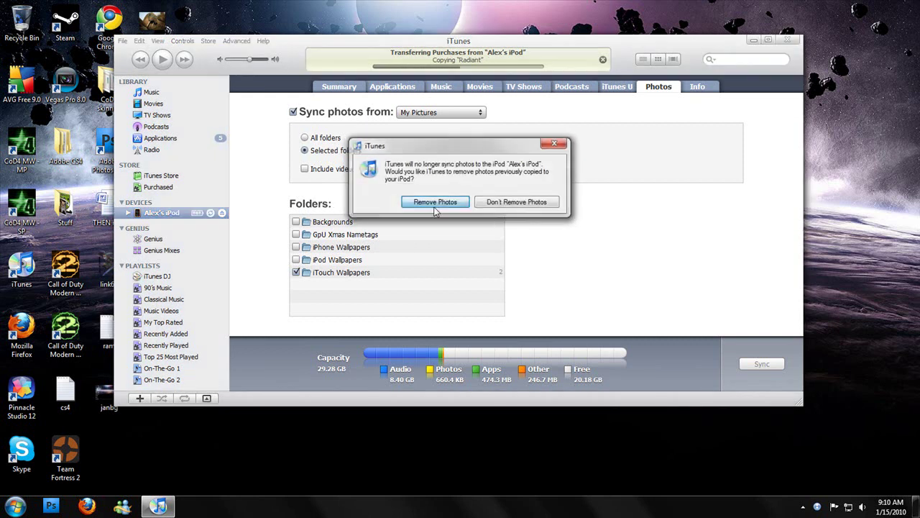
{"action": "left_click", "coordinate": [435, 204]}
{"action": "left_click", "coordinate": [293, 112]}
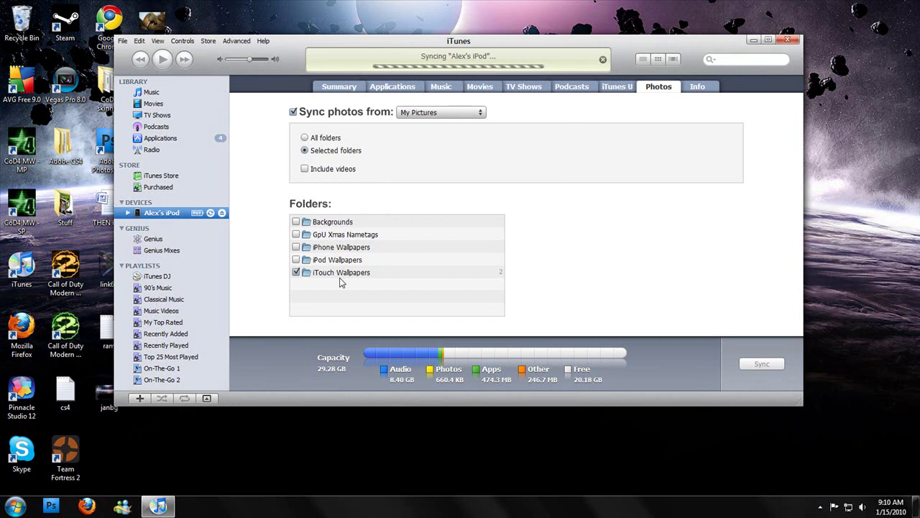
{"action": "left_click", "coordinate": [296, 272]}
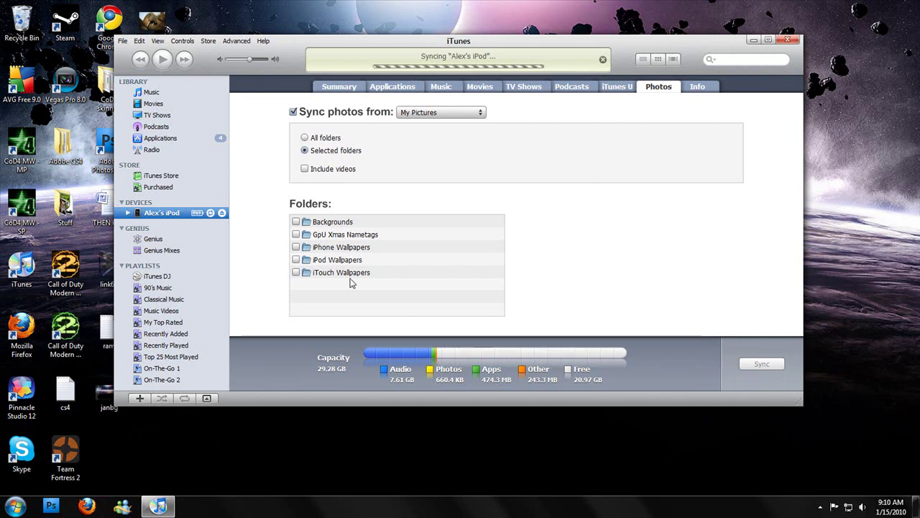
Step: Re-tick iTouch Wallpapers, apply the sync, and confirm it stays selected after checking Summary
{"action": "left_click", "coordinate": [295, 272]}
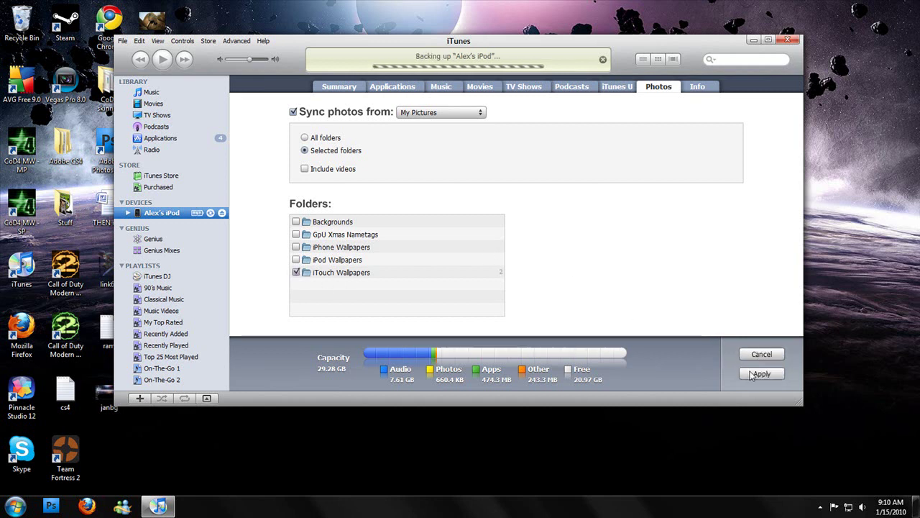
{"action": "left_click", "coordinate": [739, 376]}
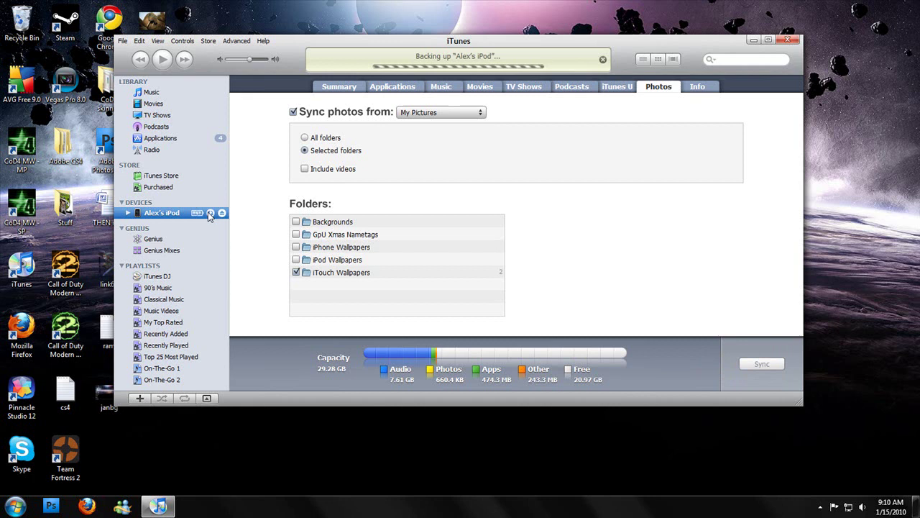
{"action": "left_click", "coordinate": [338, 92]}
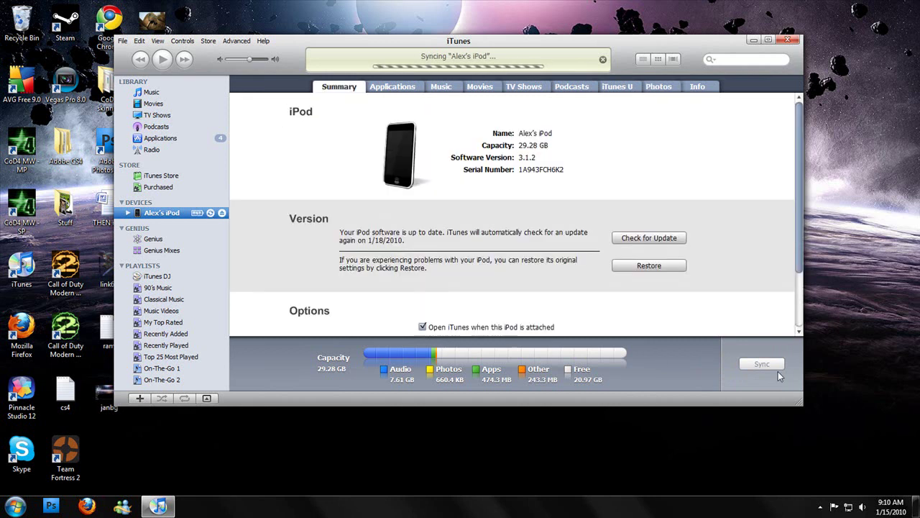
{"action": "left_click", "coordinate": [658, 87]}
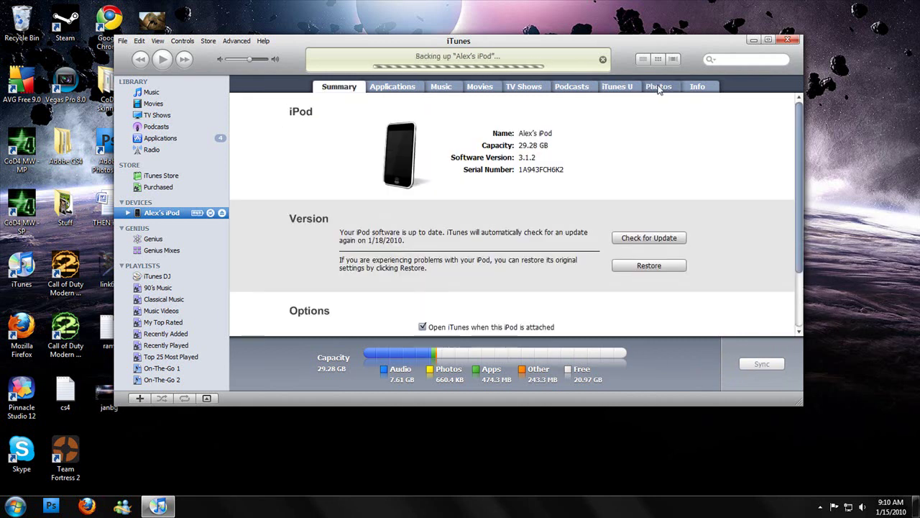
{"action": "left_click", "coordinate": [349, 273]}
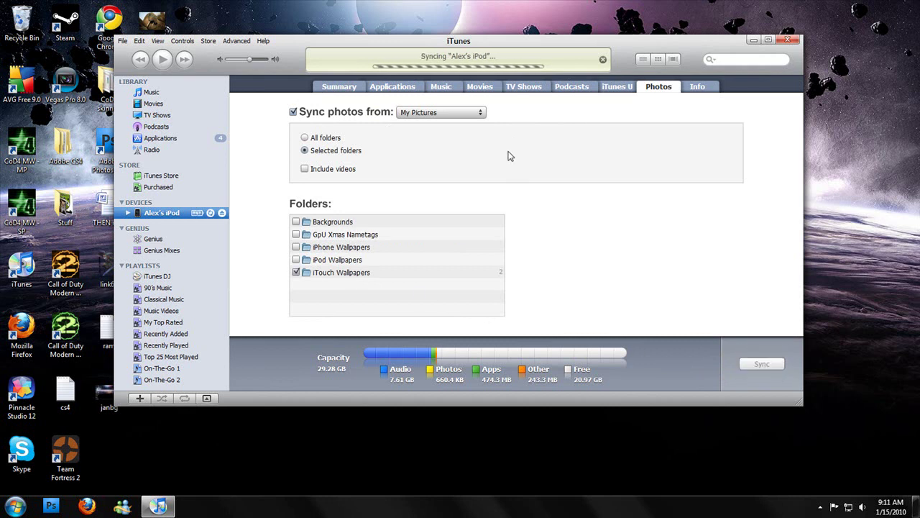
Step: Browse the iTunes U, Podcasts, TV Shows, Movies, Music and Applications tabs, ending on Summary
{"action": "left_click", "coordinate": [615, 88]}
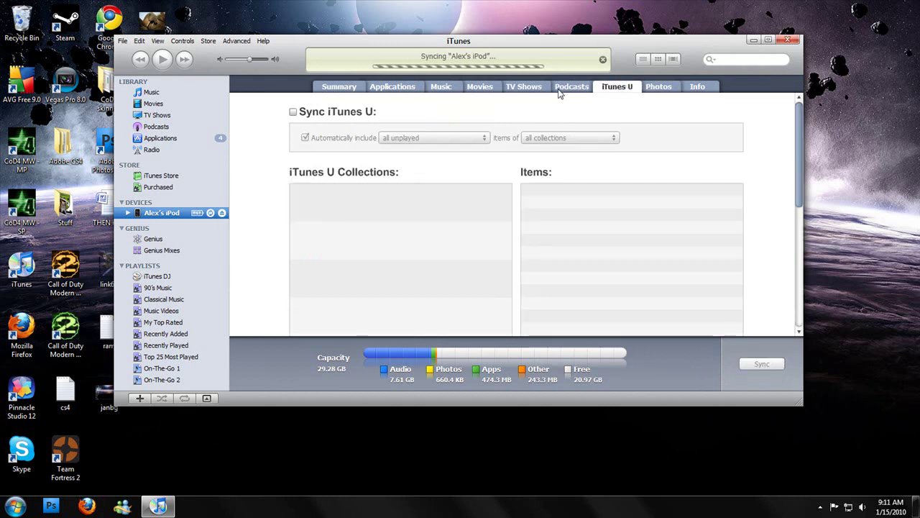
{"action": "left_click", "coordinate": [559, 89]}
{"action": "left_click", "coordinate": [523, 89]}
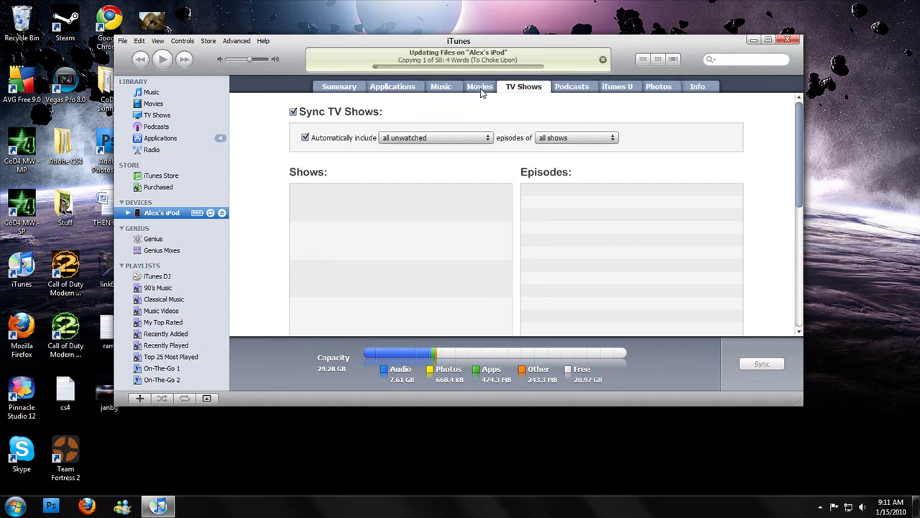
{"action": "left_click", "coordinate": [480, 89]}
{"action": "left_click", "coordinate": [442, 88]}
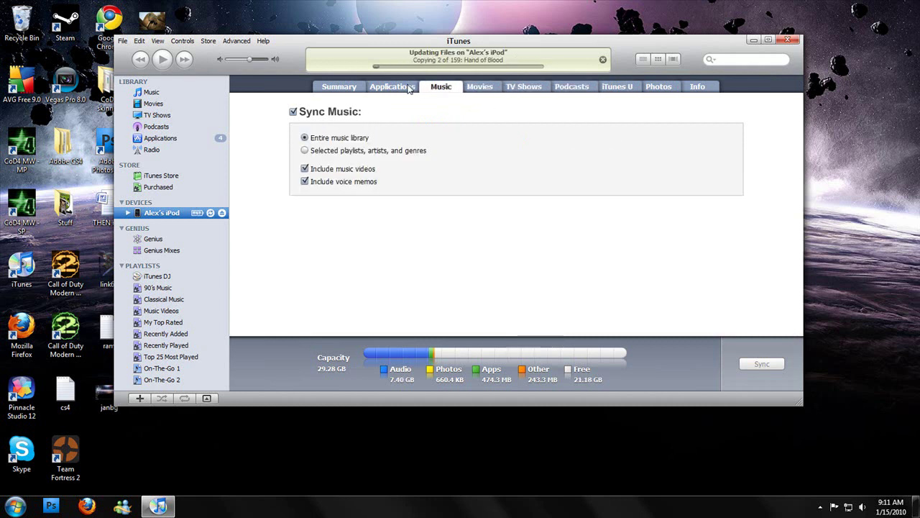
{"action": "left_click", "coordinate": [407, 87]}
{"action": "left_click", "coordinate": [348, 91]}
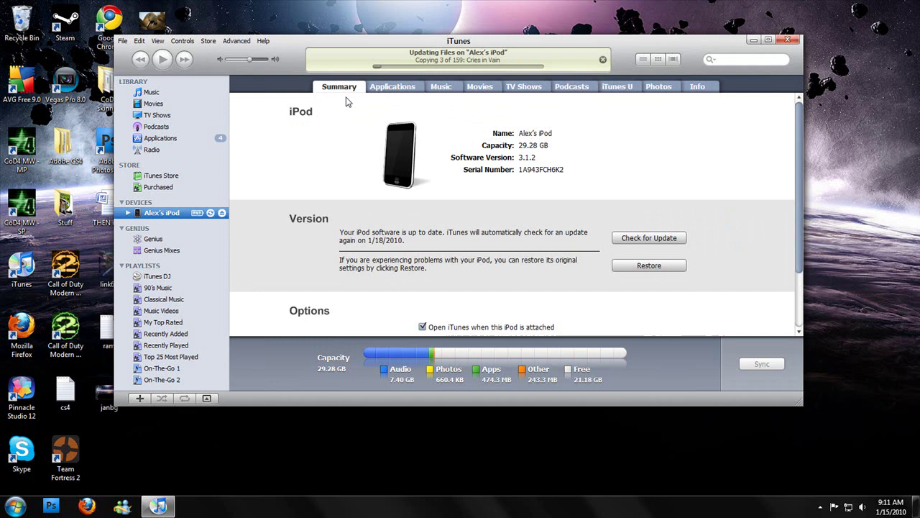